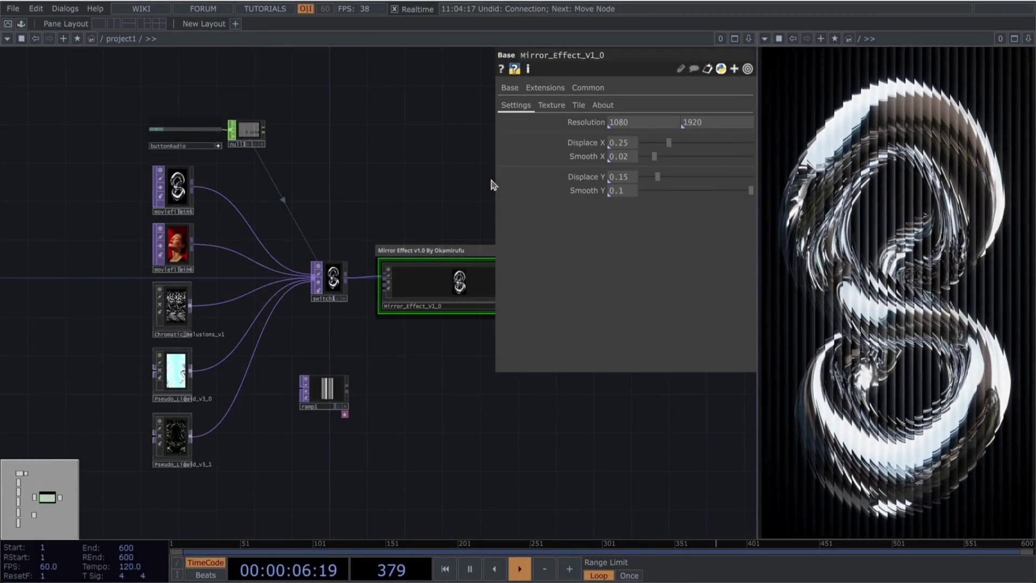
# Step: Close the parameter panel and feed the red-background portrait movie (moviefilein6) into the mirror effect
pyautogui.press('p')
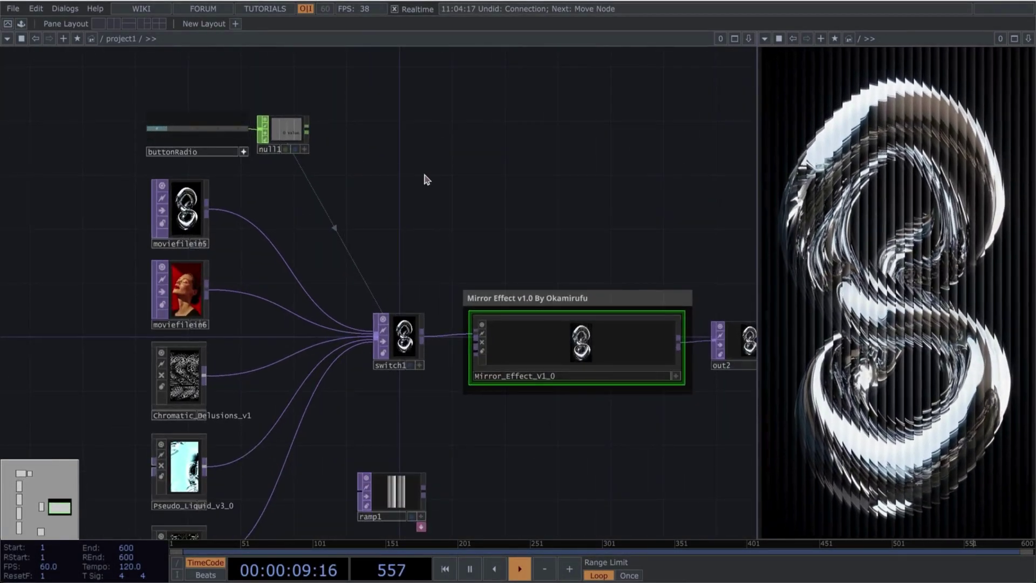
pyautogui.scroll(3, 197, 111)
pyautogui.click(173, 112)
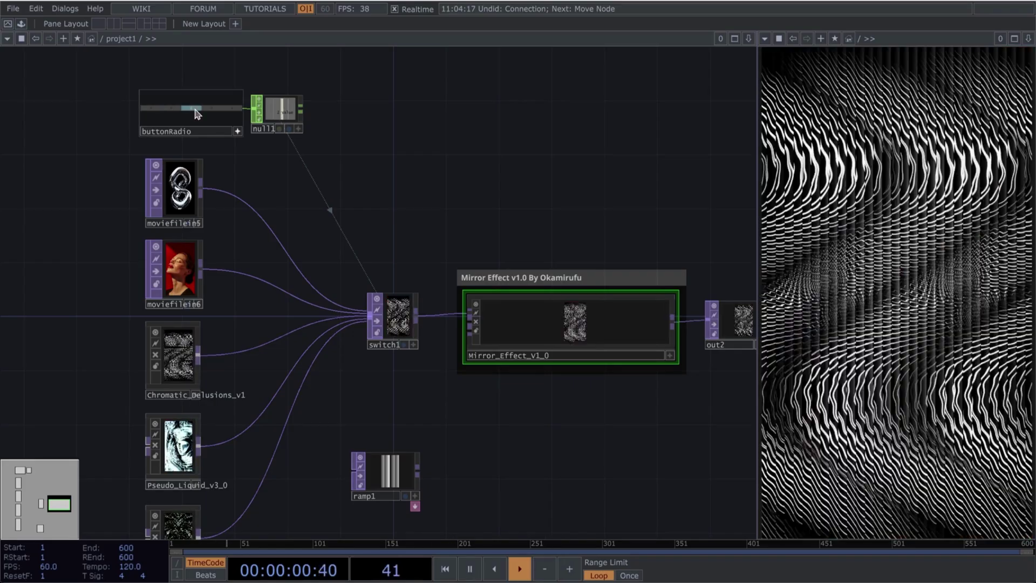
pyautogui.moveTo(36, 423); pyautogui.dragTo(51, 403)
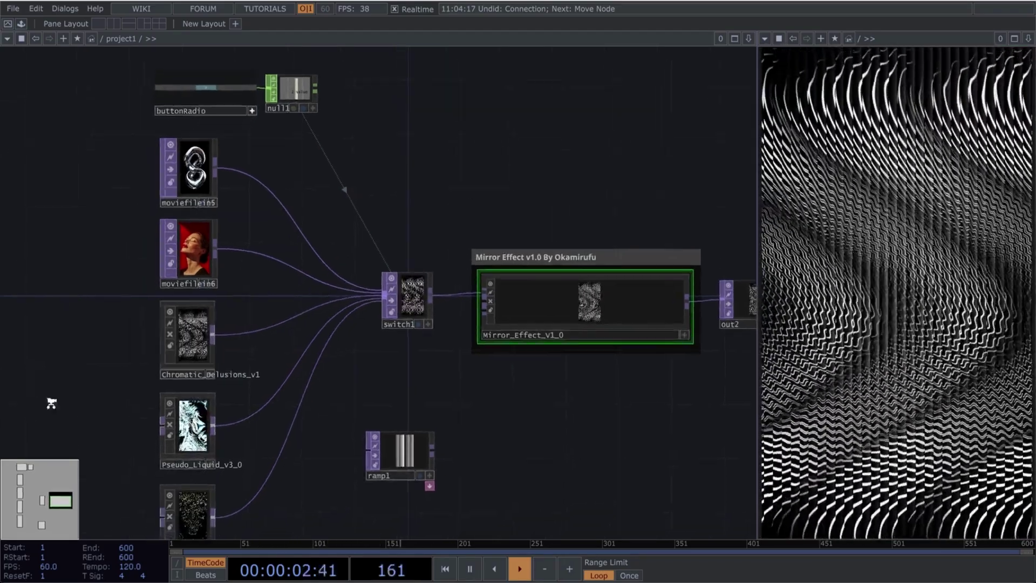
pyautogui.scroll(3, 51, 403)
pyautogui.scroll(-3, 144, 377)
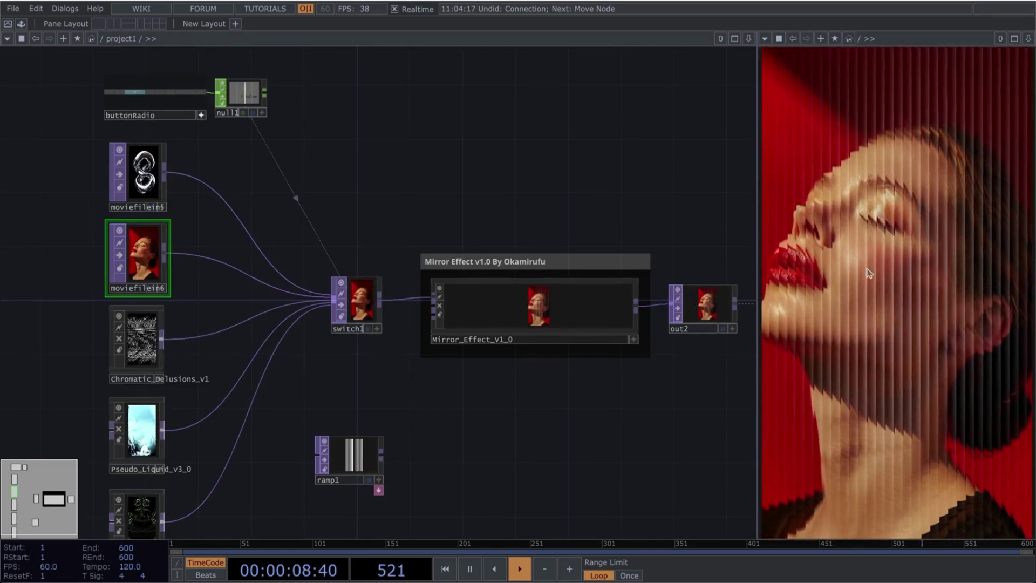
# Step: Open the Mirror_Effect node's parameters window and place it left of the network
pyautogui.moveTo(696, 495); pyautogui.dragTo(631, 475)
pyautogui.click(448, 294)
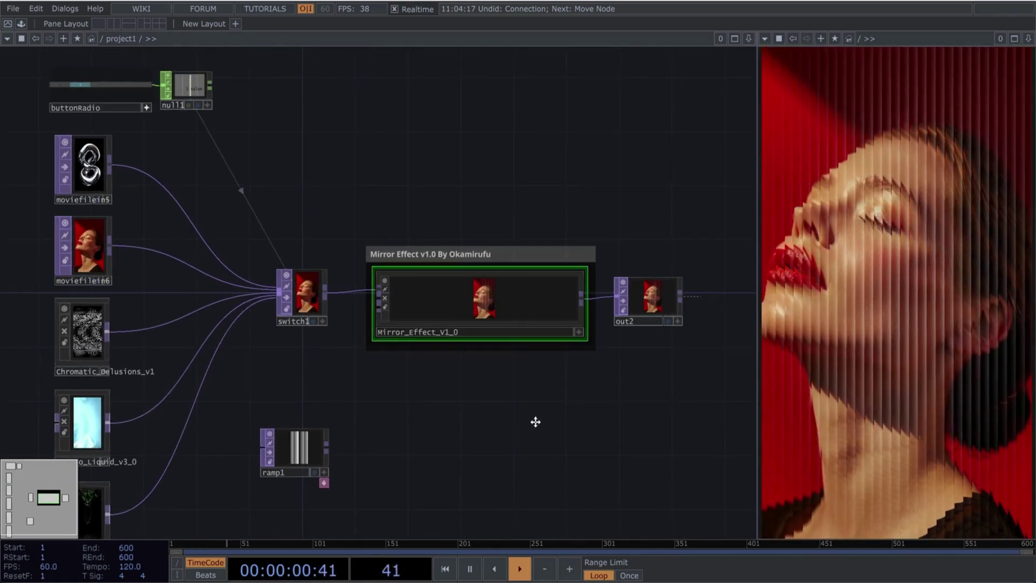
pyautogui.rightClick(442, 295)
pyautogui.click(488, 199)
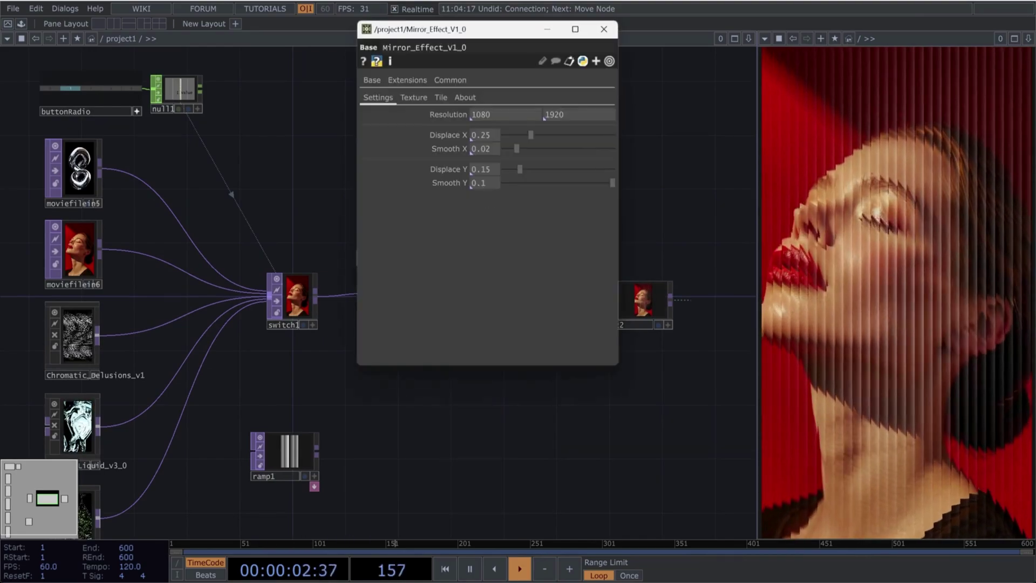
pyautogui.moveTo(469, 27); pyautogui.dragTo(342, 76)
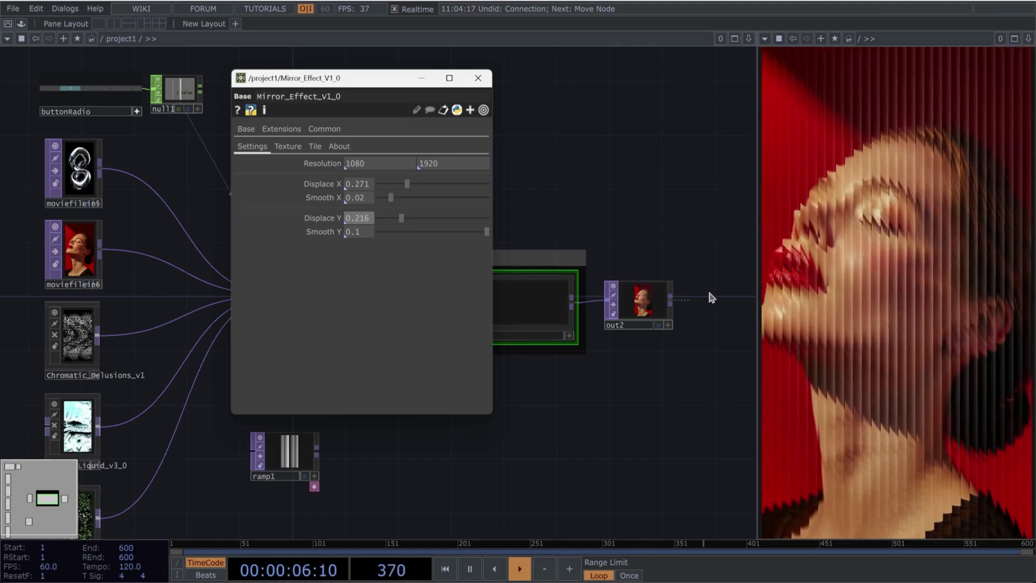
# Step: Set Texture Metallic to 0, then push Displace X up to 0.305 for vertical stripes
pyautogui.click(287, 146)
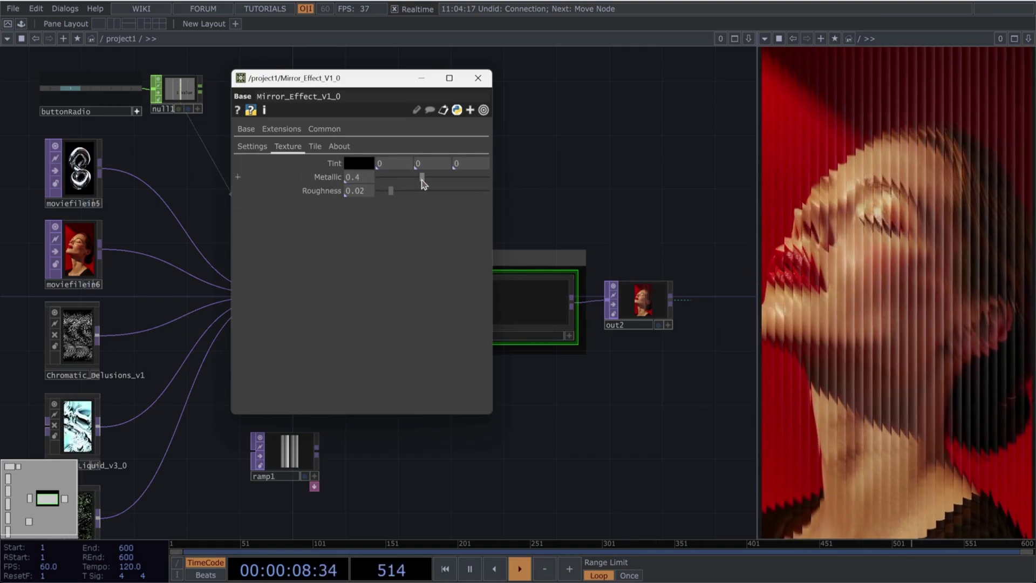
pyautogui.moveTo(422, 177); pyautogui.dragTo(366, 186)
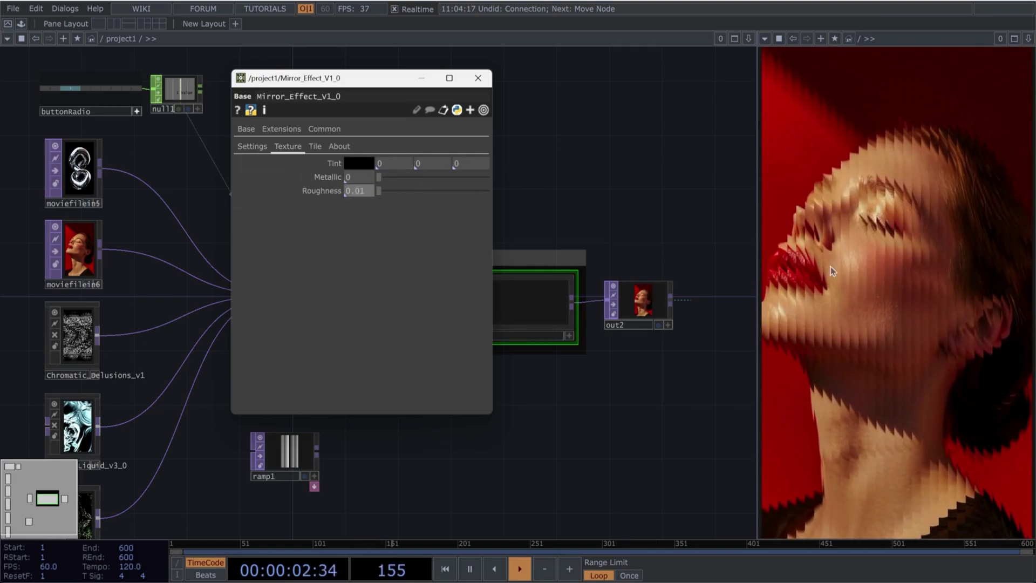
pyautogui.click(246, 150)
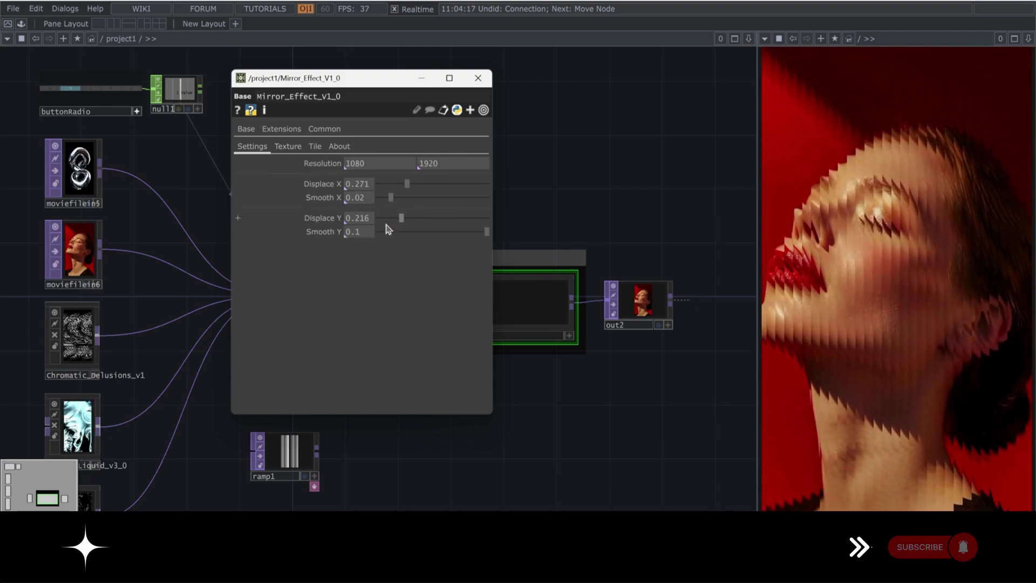
pyautogui.moveTo(486, 199); pyautogui.dragTo(427, 203)
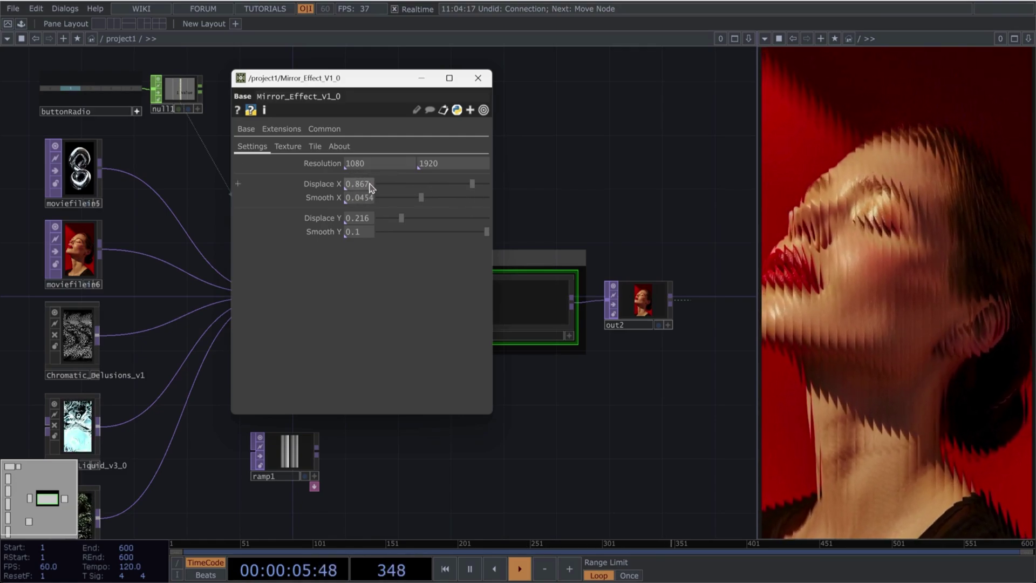
pyautogui.moveTo(370, 186); pyautogui.dragTo(709, 269, button='middle')
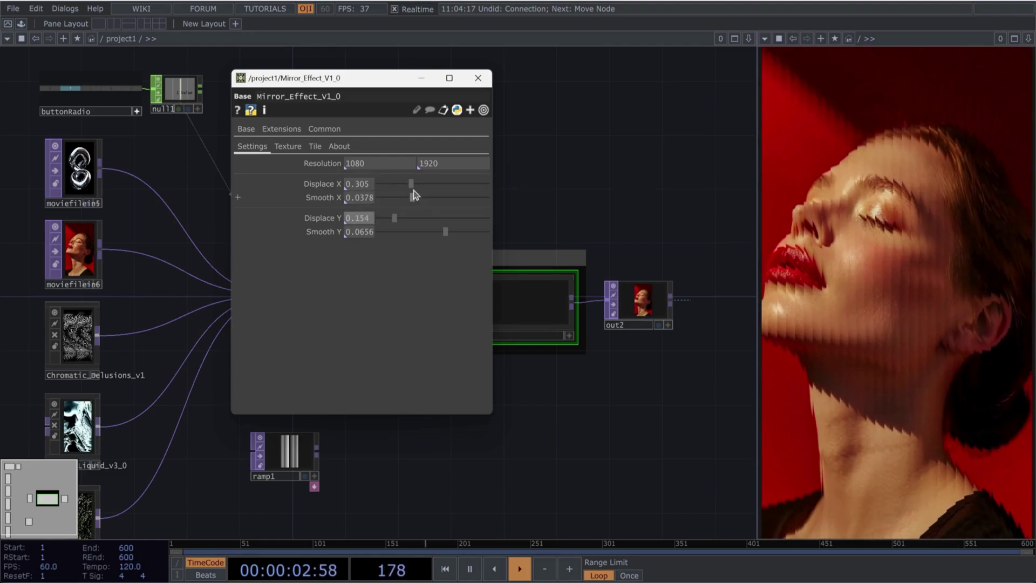
# Step: Raise the Texture Roughness to 0.0747, with Metallic at 0.258
pyautogui.click(287, 146)
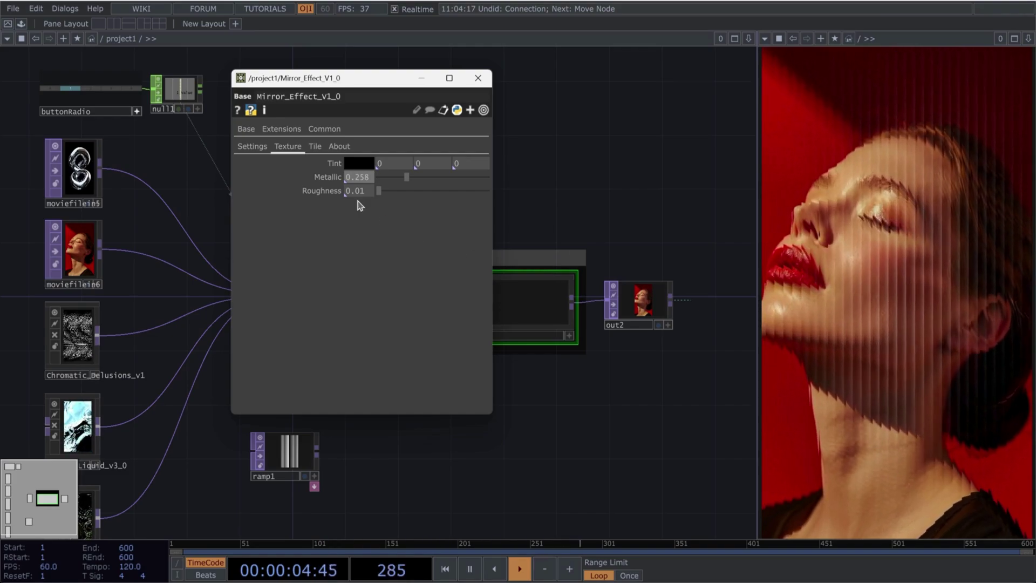
pyautogui.moveTo(379, 192); pyautogui.dragTo(459, 193)
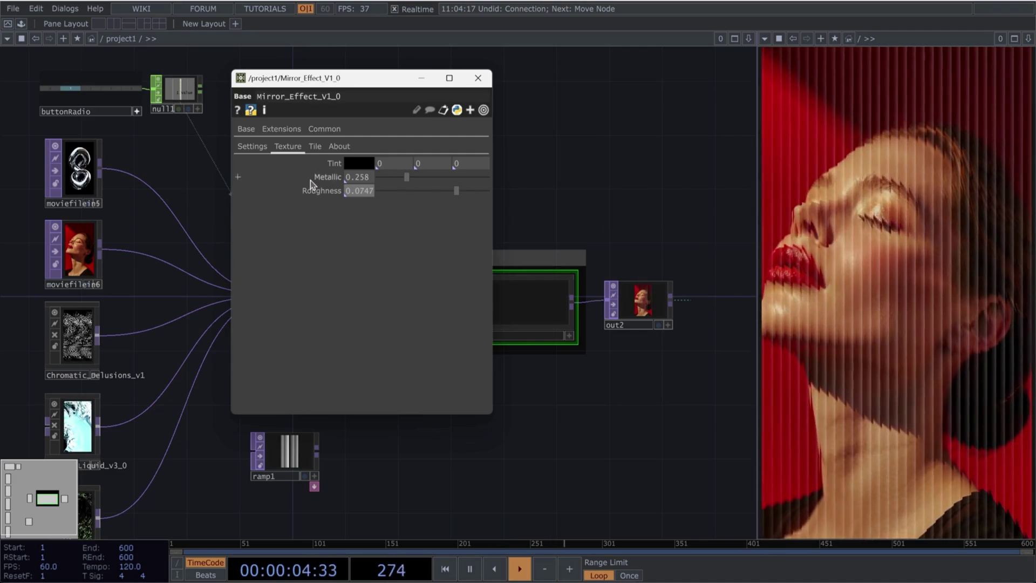
# Step: Tint the mirror effect light violet (0.939, 0.543, 1) with a desaturated red in the colour picker
pyautogui.click(357, 164)
pyautogui.moveTo(323, 82); pyautogui.dragTo(323, 208)
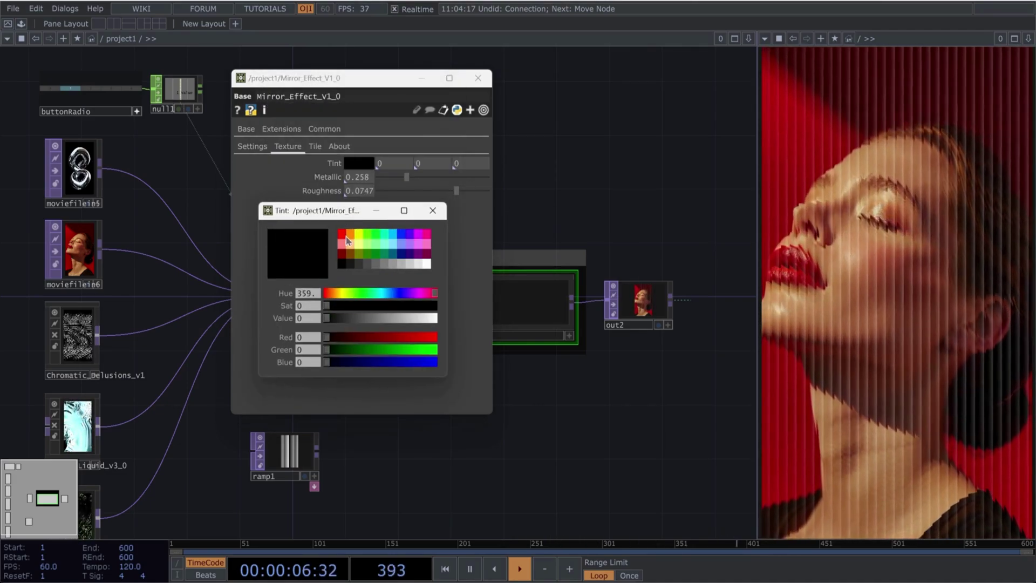
pyautogui.click(342, 234)
pyautogui.moveTo(433, 310)
pyautogui.mouseDown()
pyautogui.moveTo(352, 306)
pyautogui.moveTo(382, 306)
pyautogui.moveTo(359, 295)
pyautogui.moveTo(421, 297)
pyautogui.mouseUp()
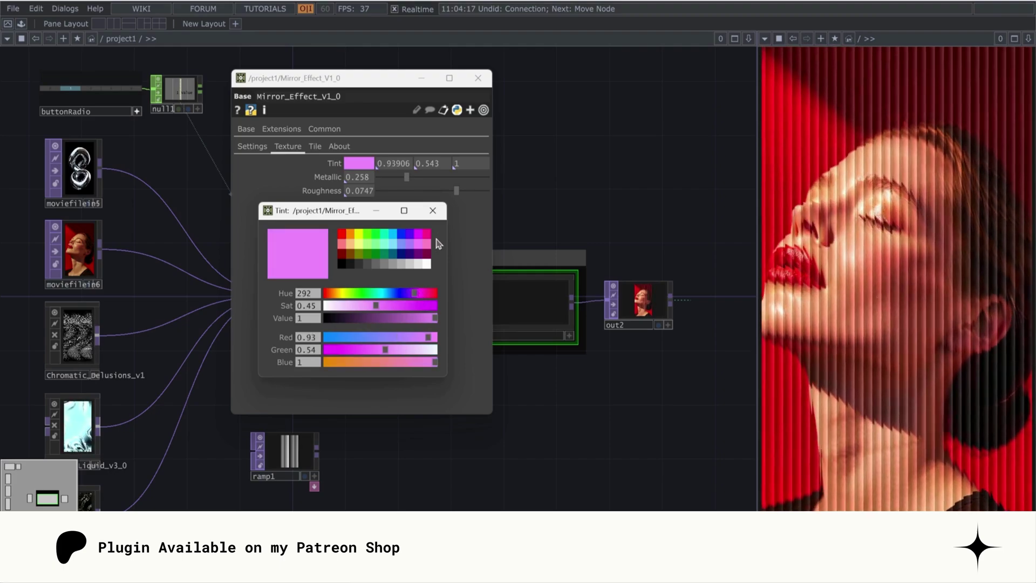
pyautogui.click(433, 210)
pyautogui.click(315, 147)
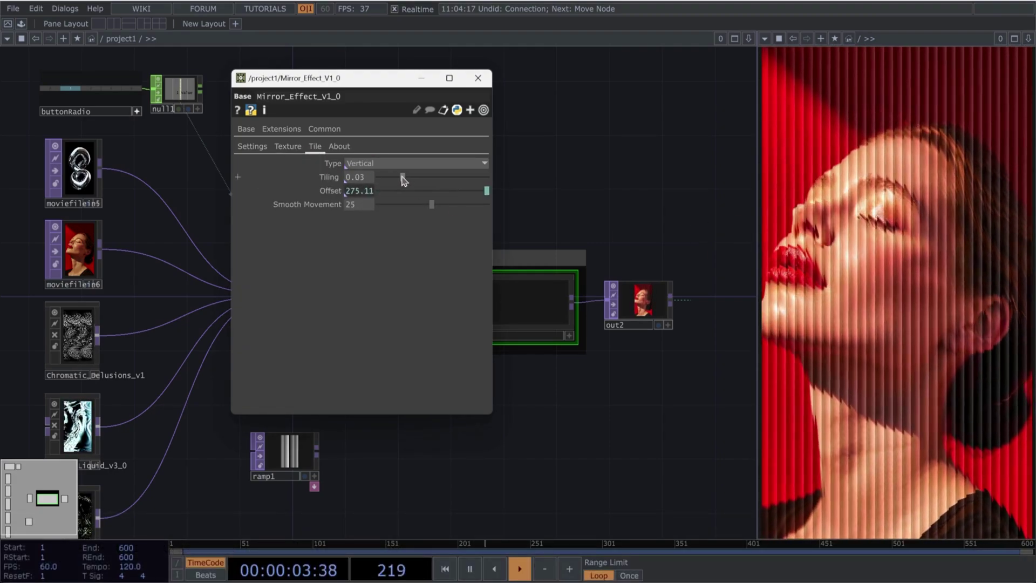
# Step: Raise Tiling to 0.1 and set Smooth Movement to 4, then 44.2
pyautogui.moveTo(402, 177); pyautogui.dragTo(506, 186)
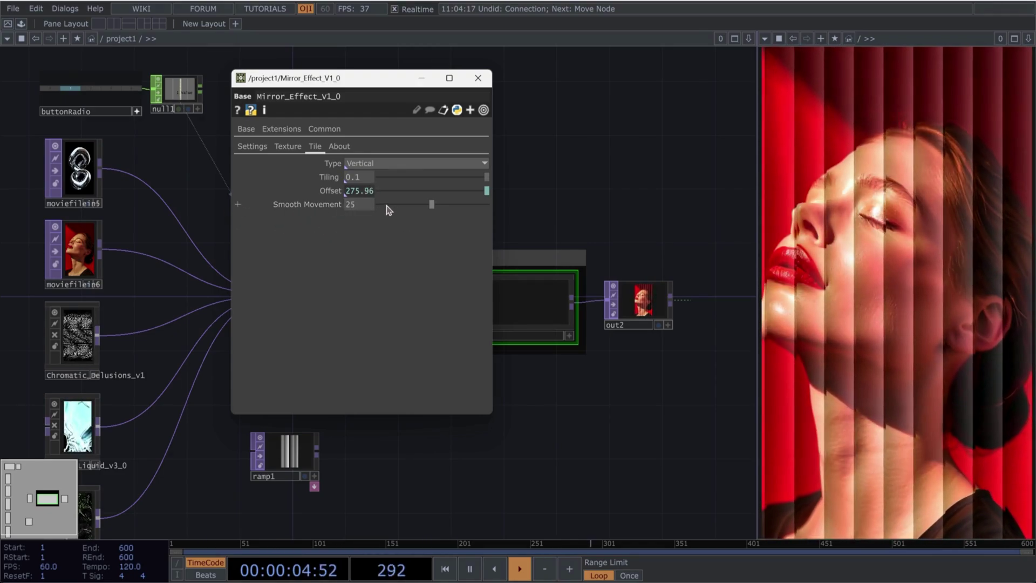
pyautogui.click(385, 204)
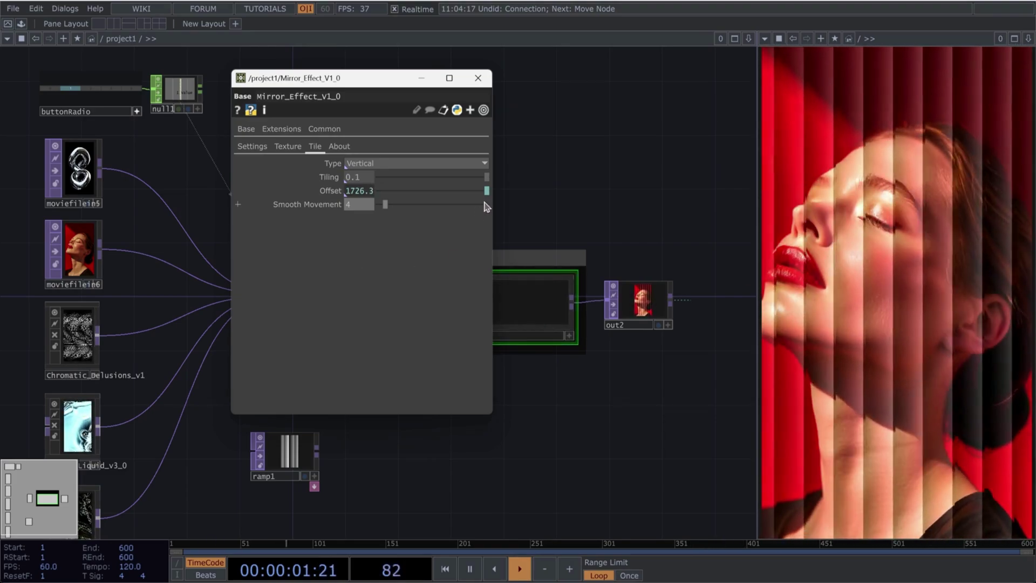
pyautogui.click(474, 204)
pyautogui.click(339, 147)
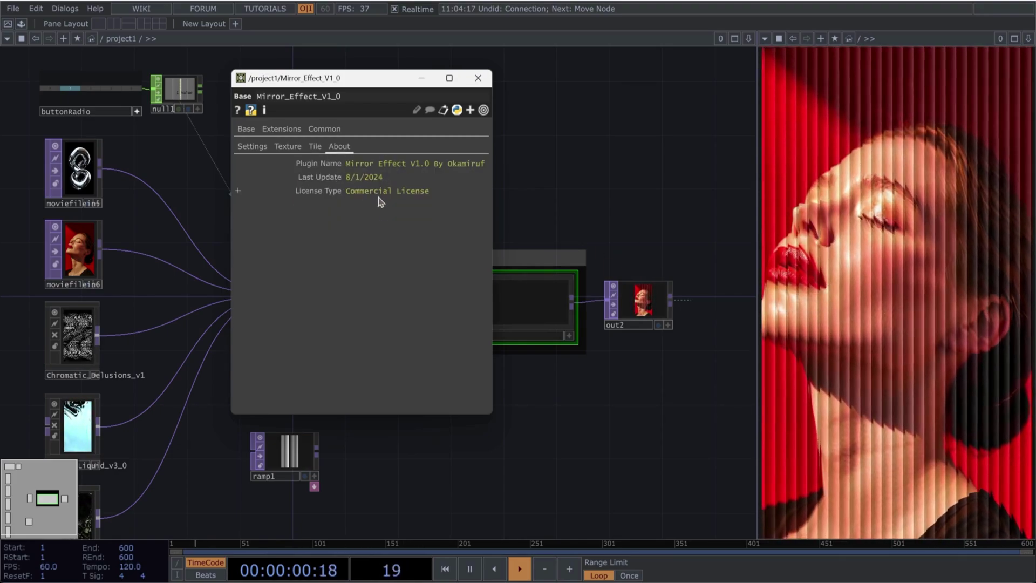
pyautogui.click(251, 146)
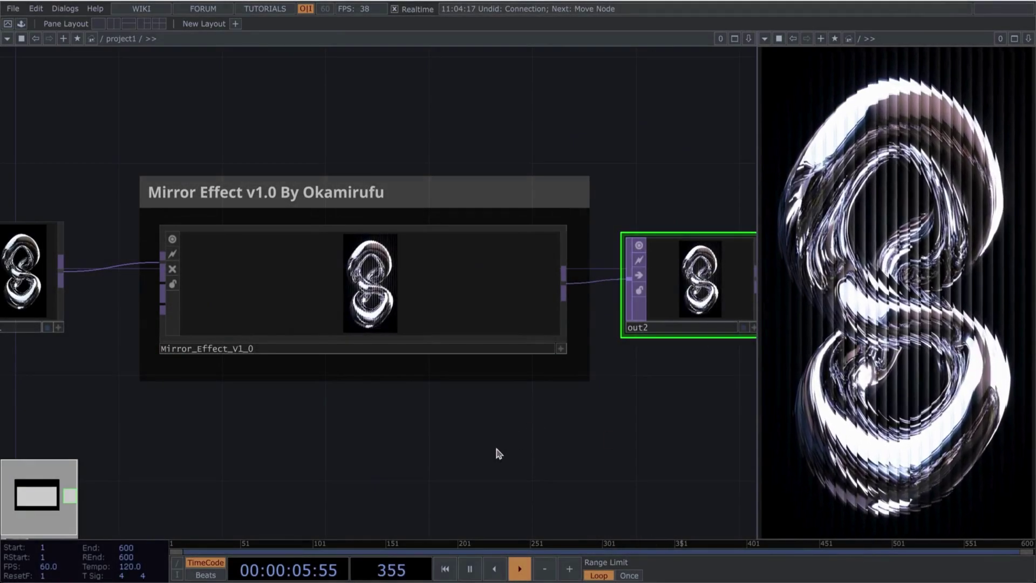
# Step: Move ramp1 up just below switch1 and shrink its preview tile
pyautogui.moveTo(307, 472); pyautogui.dragTo(505, 463)
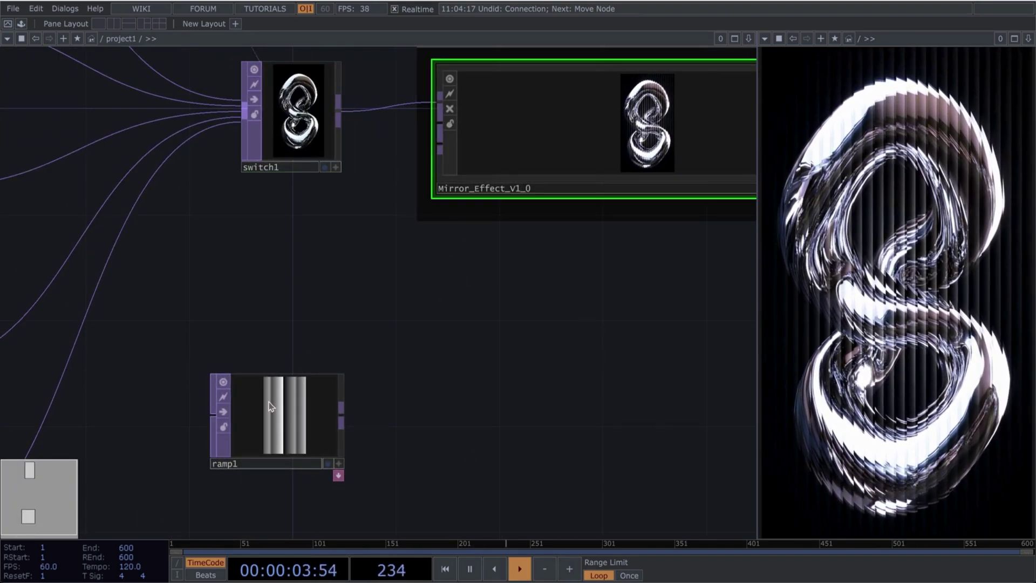
pyautogui.moveTo(271, 406); pyautogui.dragTo(290, 287)
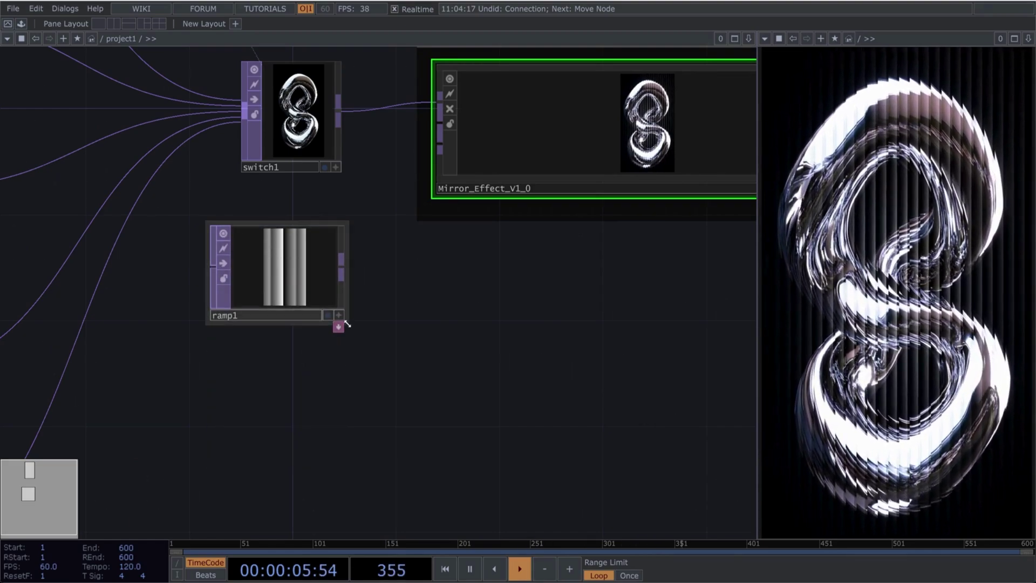
pyautogui.moveTo(347, 324); pyautogui.dragTo(338, 384)
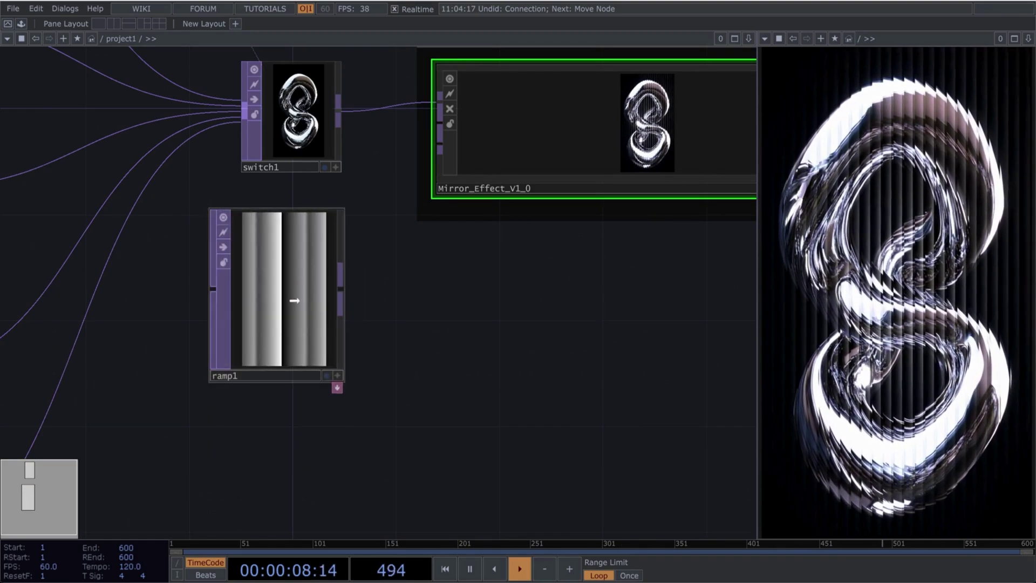
pyautogui.scroll(3, 254, 321)
pyautogui.scroll(-2, 261, 289)
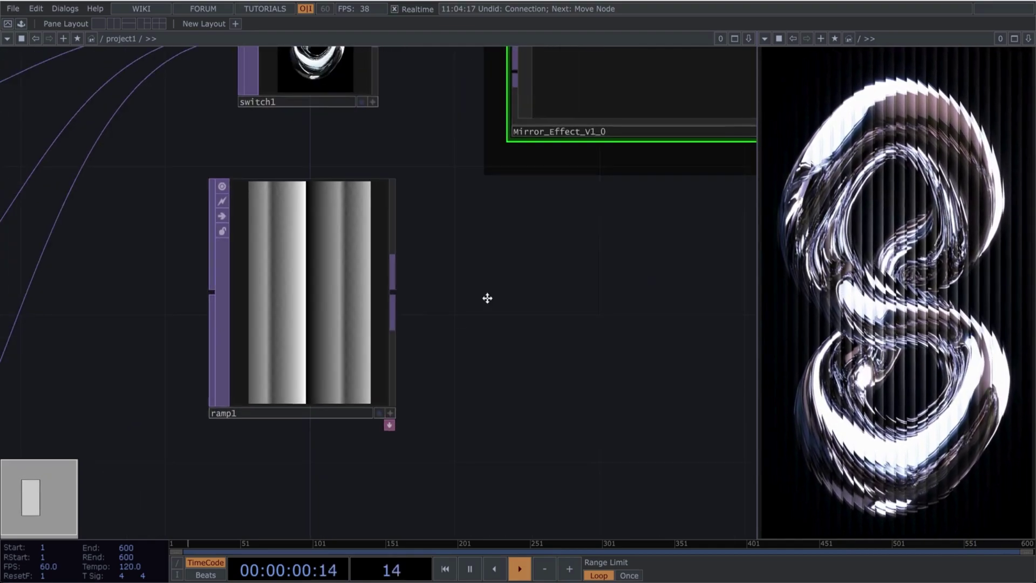
pyautogui.moveTo(387, 281); pyautogui.dragTo(407, 170)
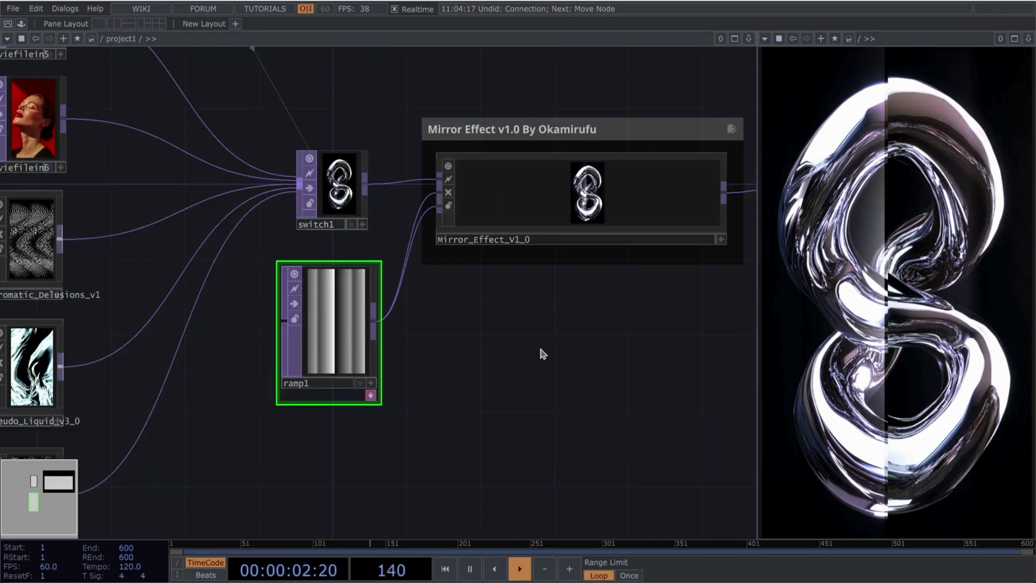
# Step: Set ramp1's Period to 0.05 and Phase to 0.07, and turn a key's colour cyan
pyautogui.press('p')
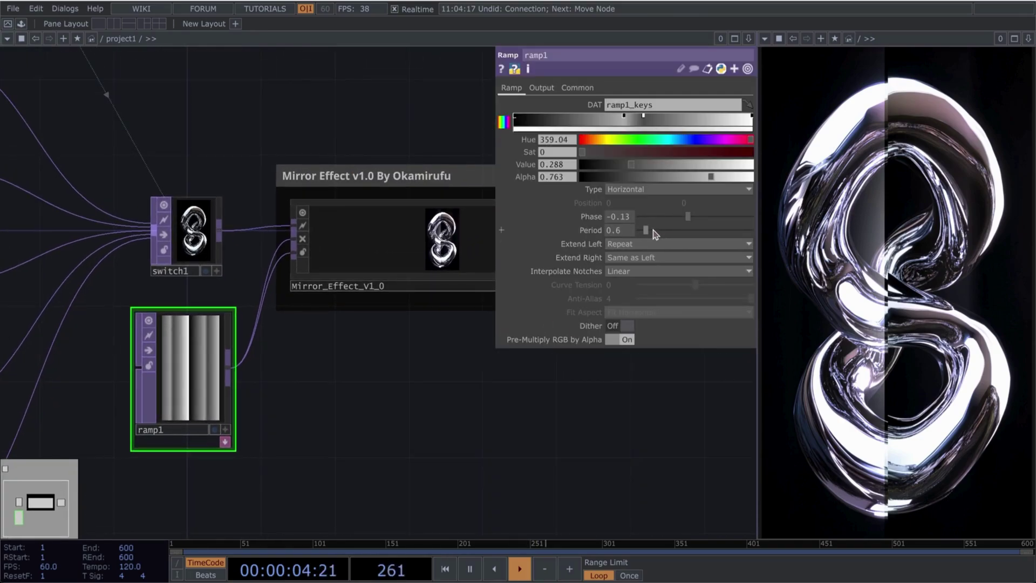
pyautogui.moveTo(653, 231)
pyautogui.mouseDown()
pyautogui.moveTo(661, 232)
pyautogui.moveTo(639, 230)
pyautogui.mouseUp()
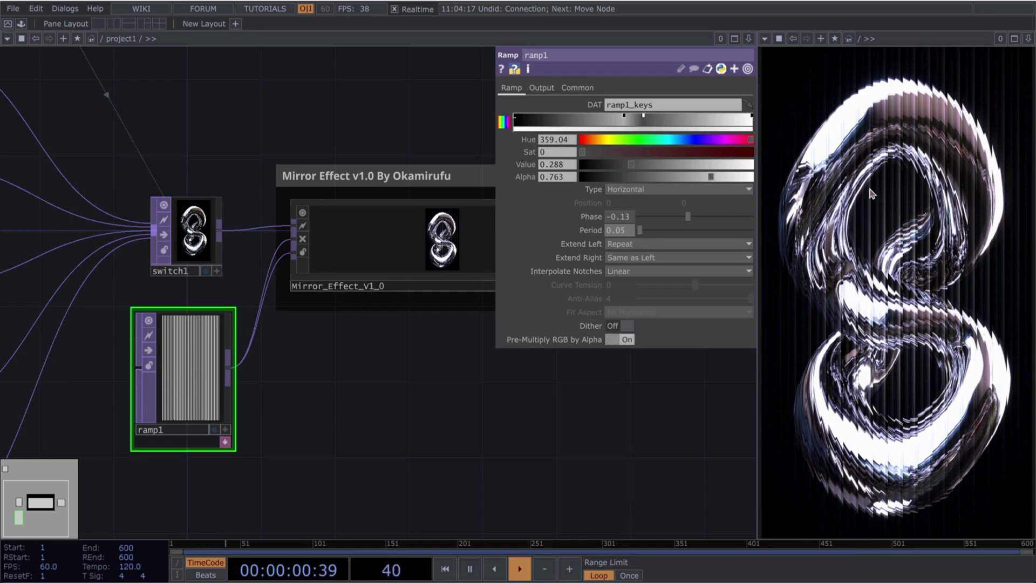
pyautogui.moveTo(690, 226); pyautogui.dragTo(742, 220)
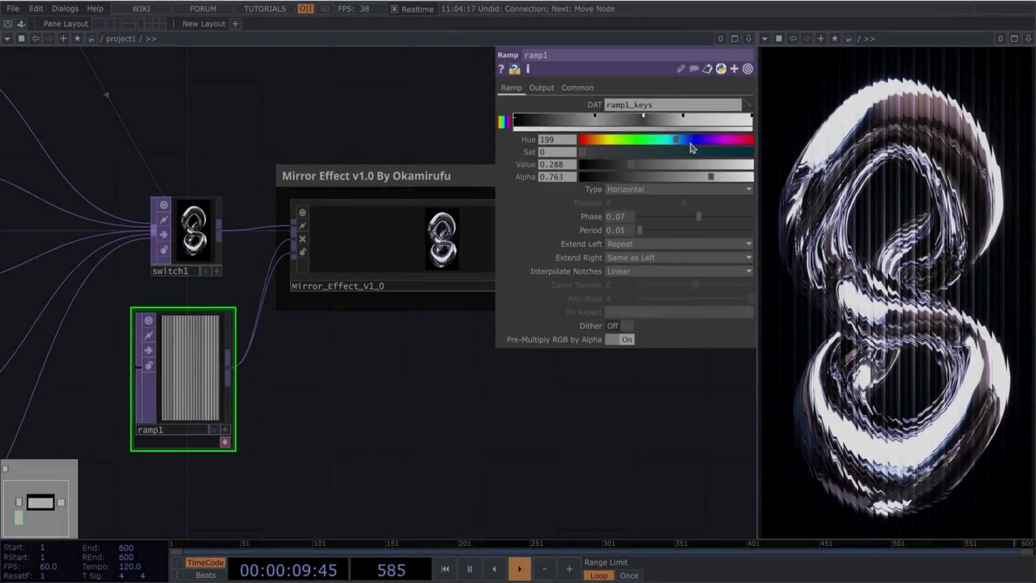
pyautogui.moveTo(694, 164); pyautogui.dragTo(720, 164)
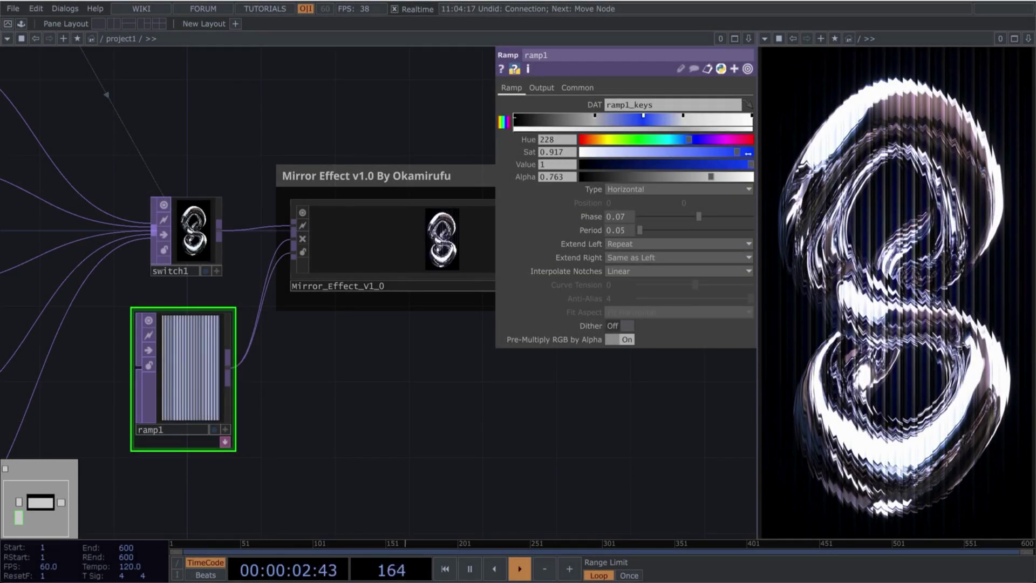
pyautogui.moveTo(689, 139); pyautogui.dragTo(655, 140)
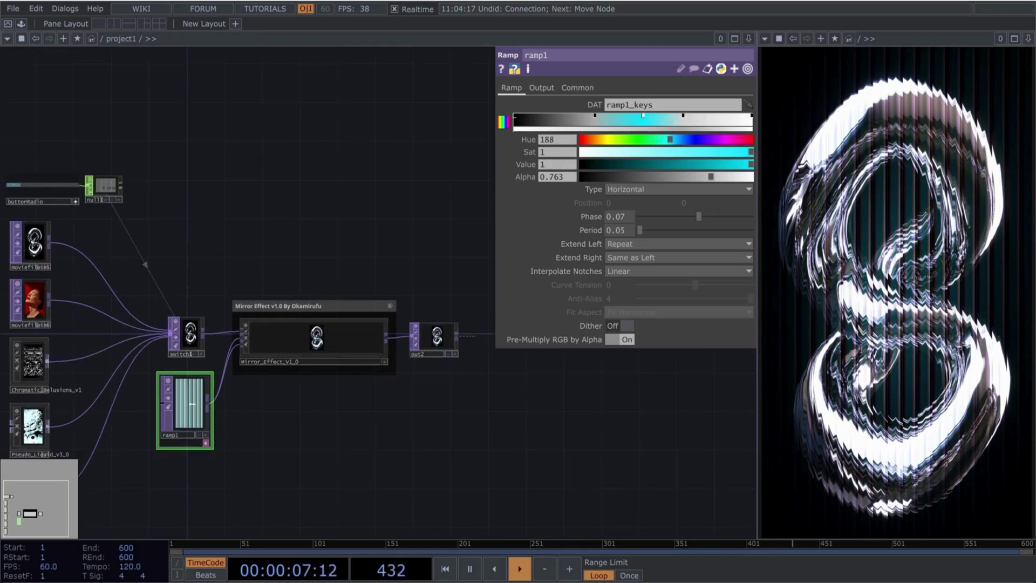
pyautogui.scroll(3, 248, 292)
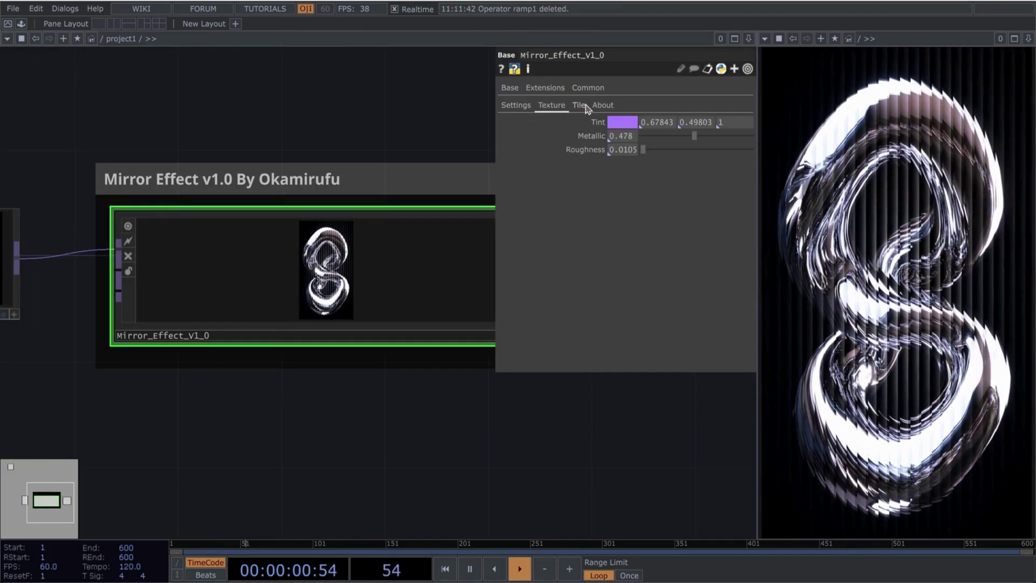
# Step: Try Horizontal, Vertical and Radial tiling, lower Tiling to 0.0227, then settle on Circular
pyautogui.click(578, 105)
pyautogui.moveTo(465, 122); pyautogui.dragTo(339, 125)
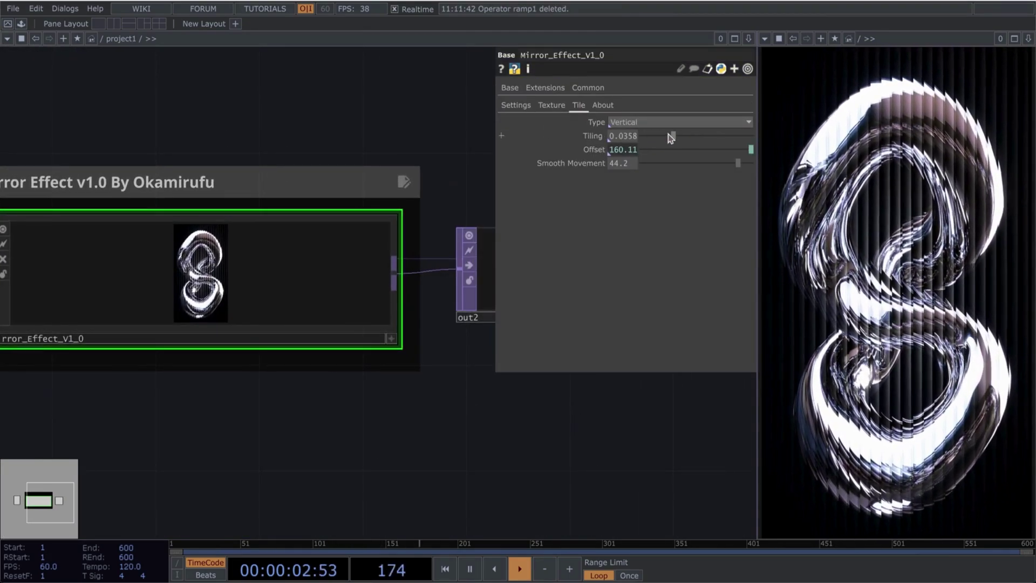
pyautogui.click(656, 124)
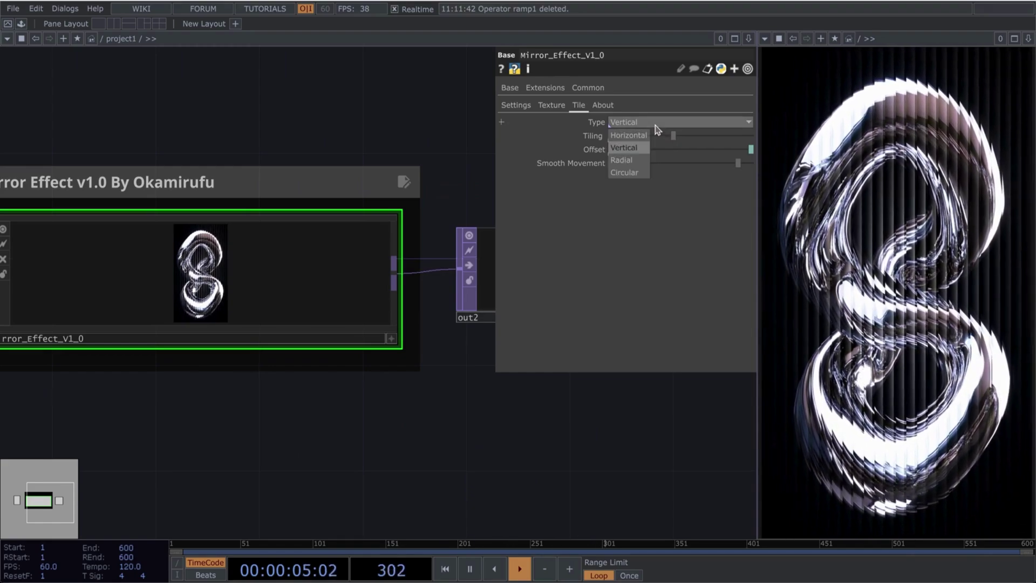
pyautogui.click(629, 135)
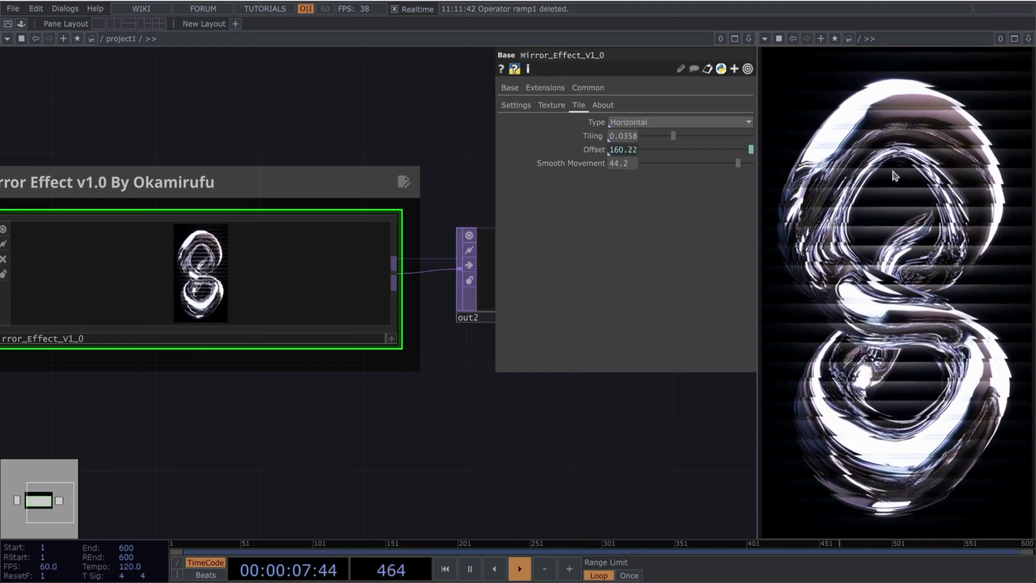
pyautogui.click(669, 123)
pyautogui.click(650, 139)
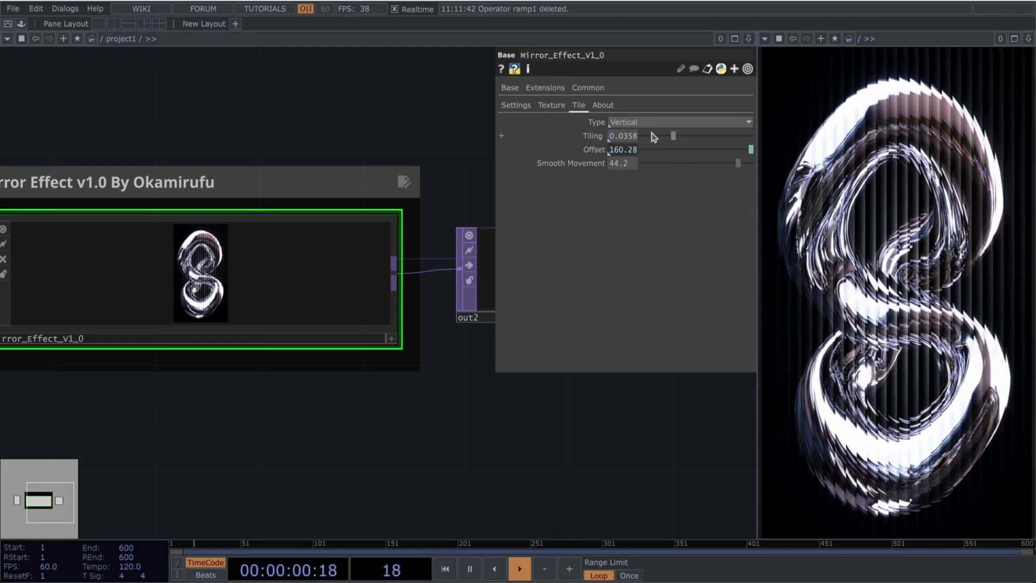
pyautogui.click(669, 122)
pyautogui.click(653, 151)
pyautogui.moveTo(673, 136)
pyautogui.mouseDown()
pyautogui.moveTo(707, 139)
pyautogui.moveTo(662, 136)
pyautogui.mouseUp()
pyautogui.click(628, 172)
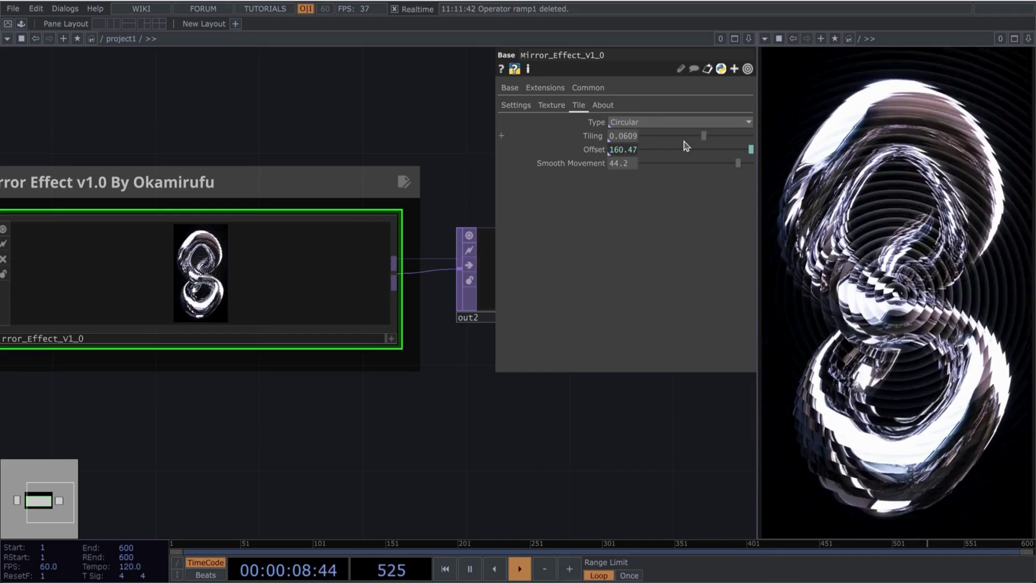
# Step: Lower Tiling to 0.0162 and close the parameter panel to show the whole network
pyautogui.moveTo(685, 139); pyautogui.dragTo(650, 138)
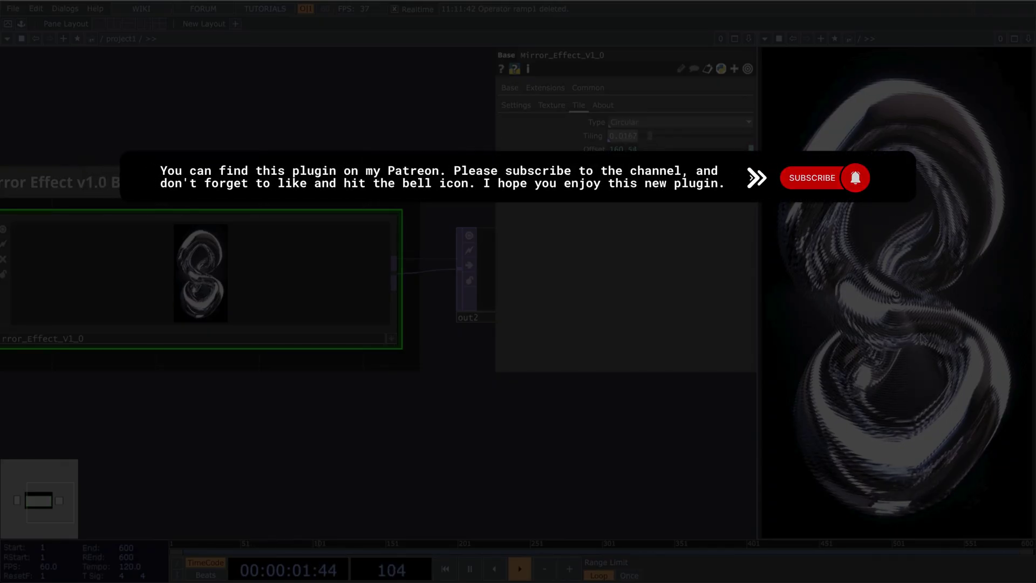
pyautogui.scroll(-10, 546, 481)
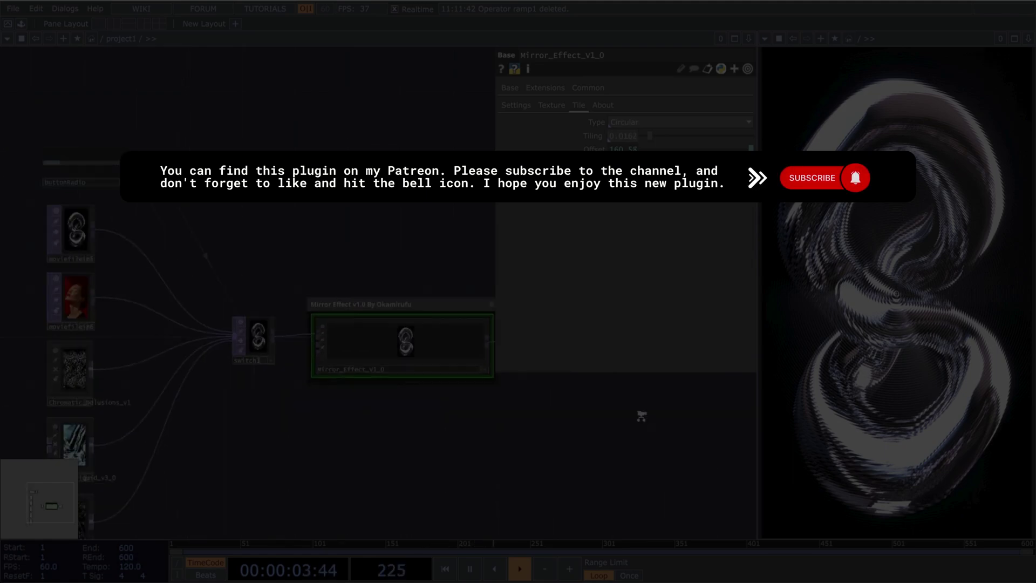
pyautogui.press('p')
pyautogui.moveTo(642, 420); pyautogui.dragTo(572, 331)
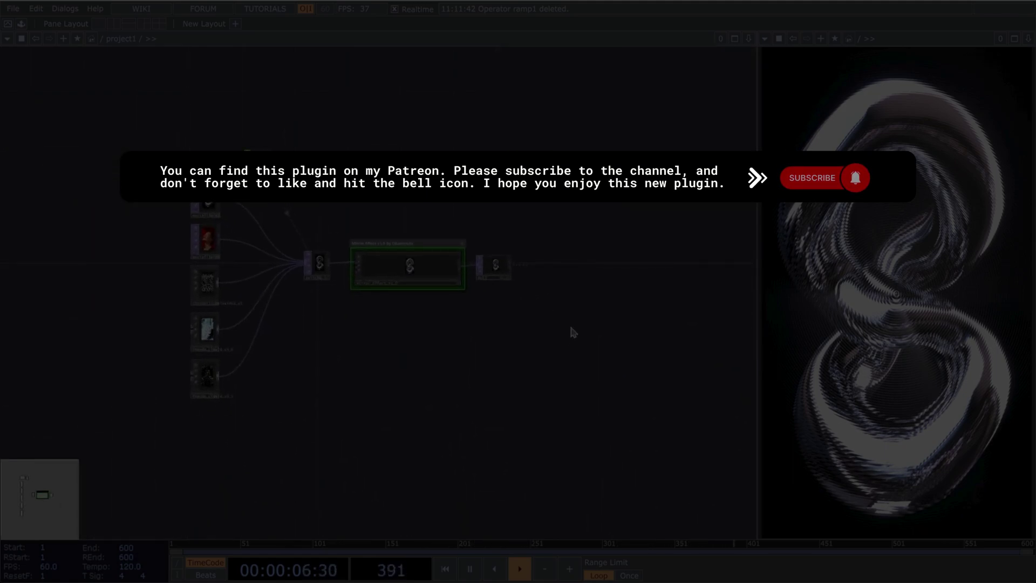